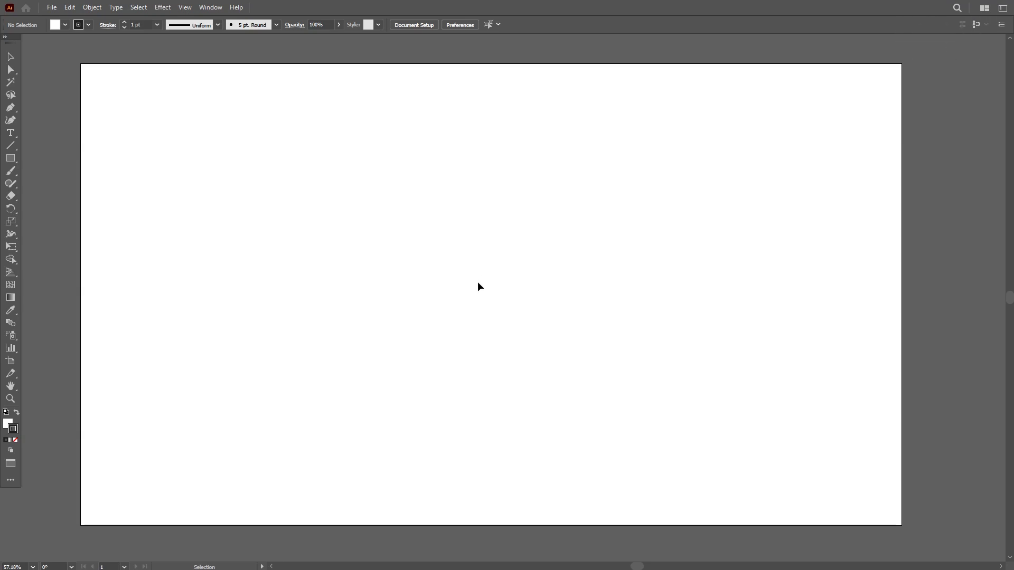
- Draw a rectangle about 1931 × 1095 px covering the whole artboard and give it a 000000 black fill with no stroke
left_click(10, 158)
mouse_move(82, 65)
left_mouse_down()
mouse_move(594, 404)
mouse_move(838, 541)
mouse_move(925, 523)
mouse_move(919, 538)
mouse_move(909, 535)
left_mouse_up()
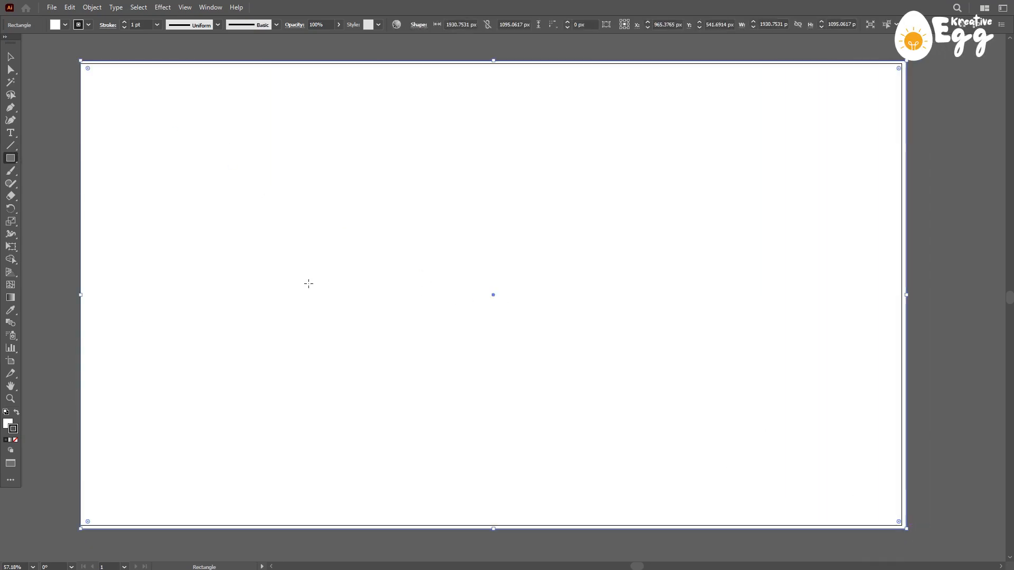
left_click(18, 414)
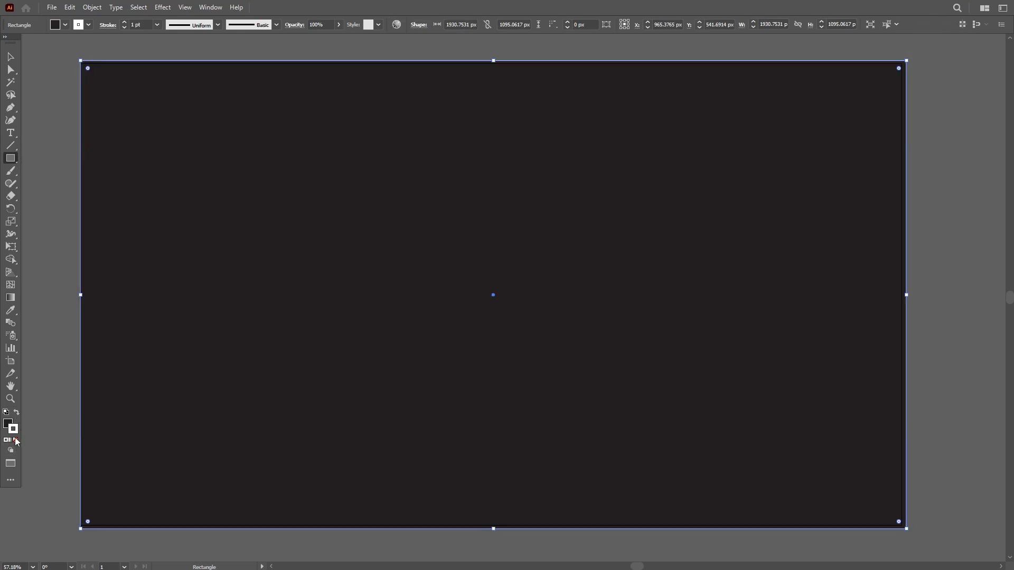
left_click(15, 440)
double_click(7, 424)
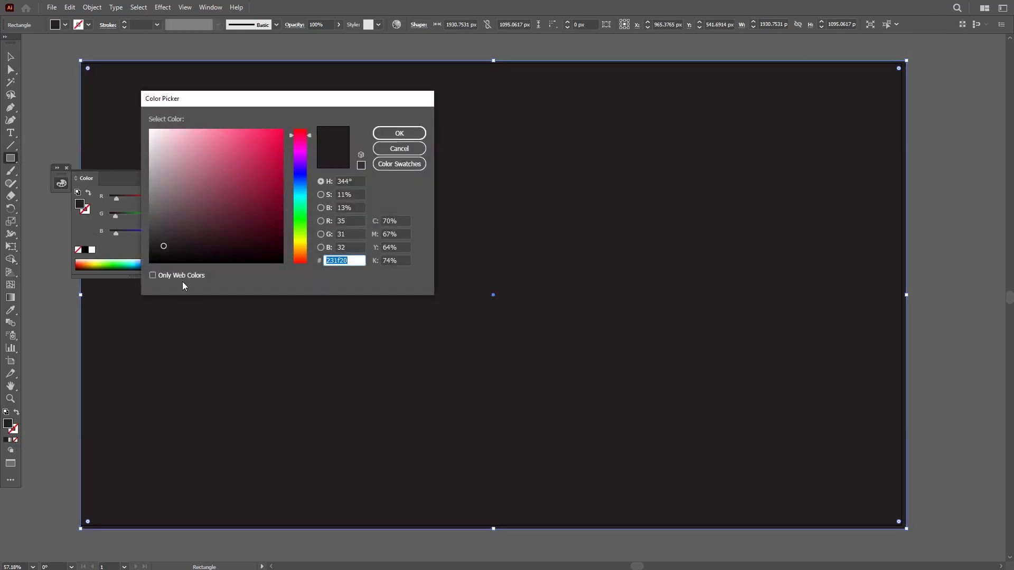
type("000000")
left_click(399, 133)
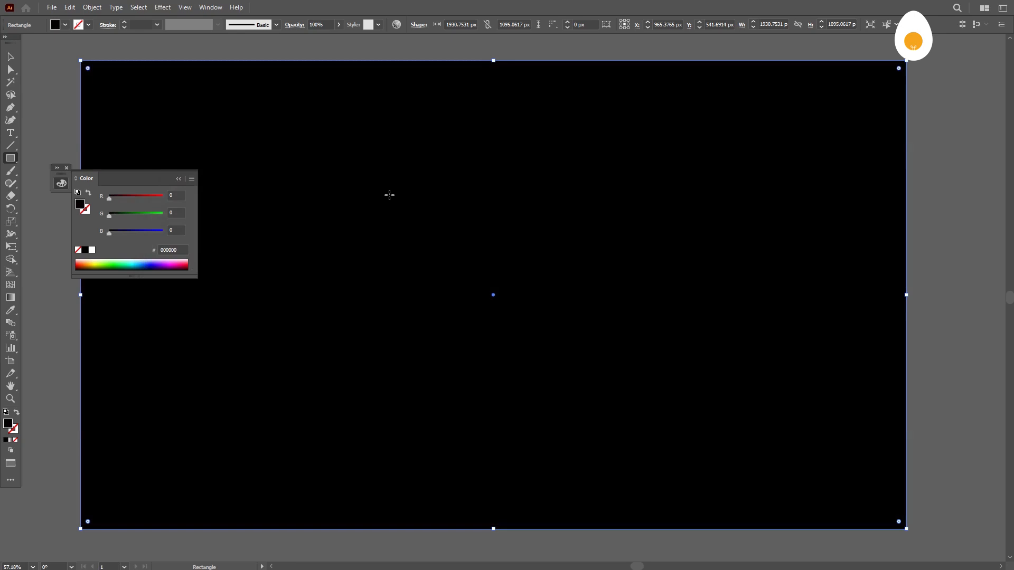
left_click(180, 180)
left_click(66, 168)
- Lock the black background rectangle, deselect it and check that it cannot be selected on the canvas
key("a")
key("ctrl+shift+a")
key("v")
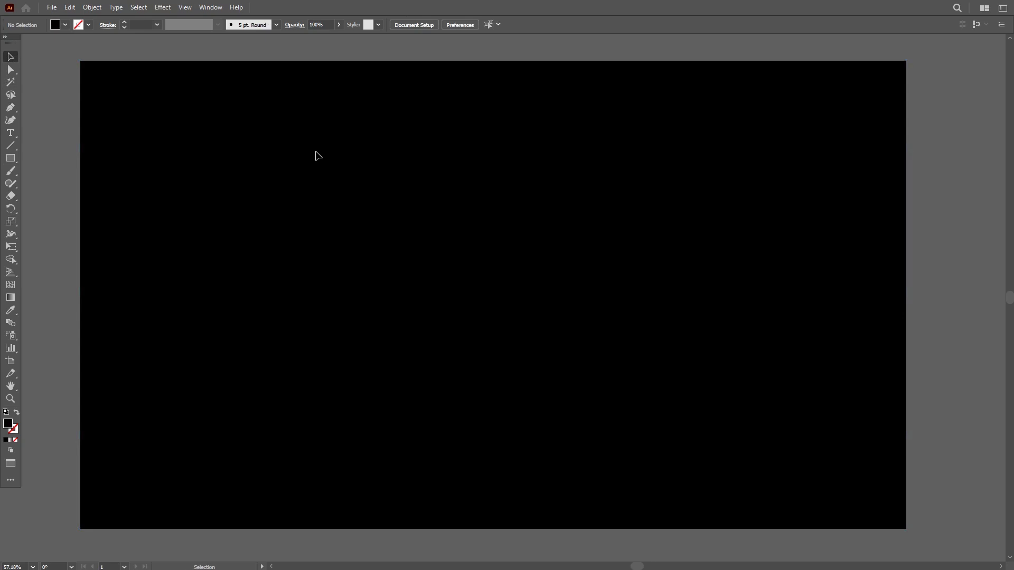
left_click_drag(466, 303, 833, 353)
left_click_drag(385, 202, 651, 363)
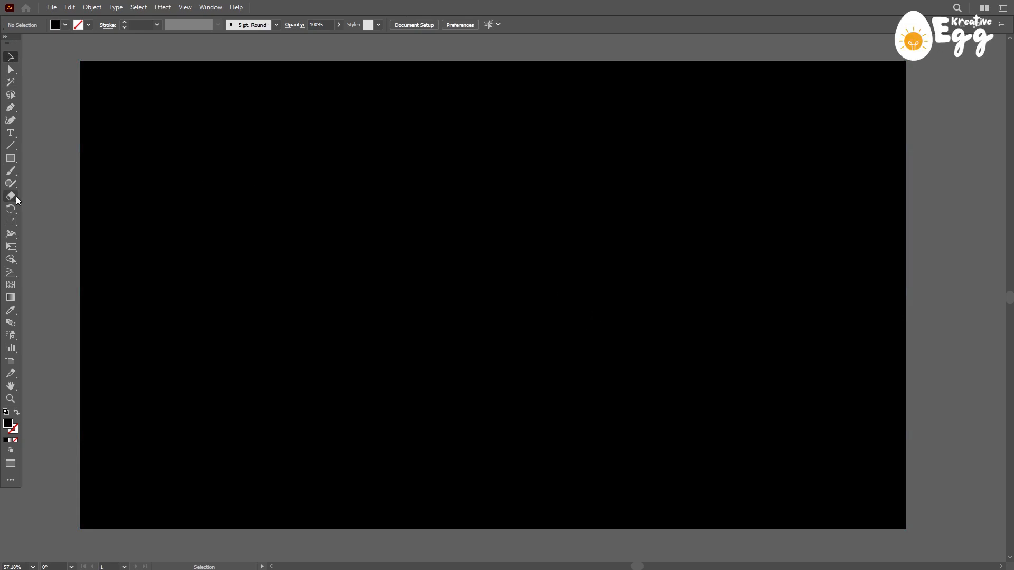
- Draw a freehand wavy path about 2001 × 732 px with the Pencil tool, descending across the full artboard width
left_click(11, 181)
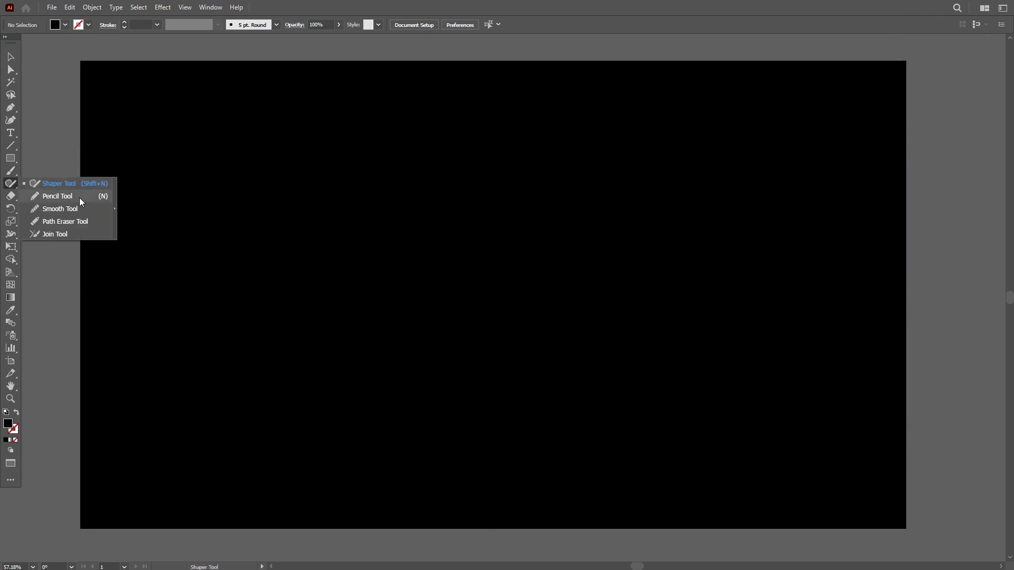
left_click(79, 198)
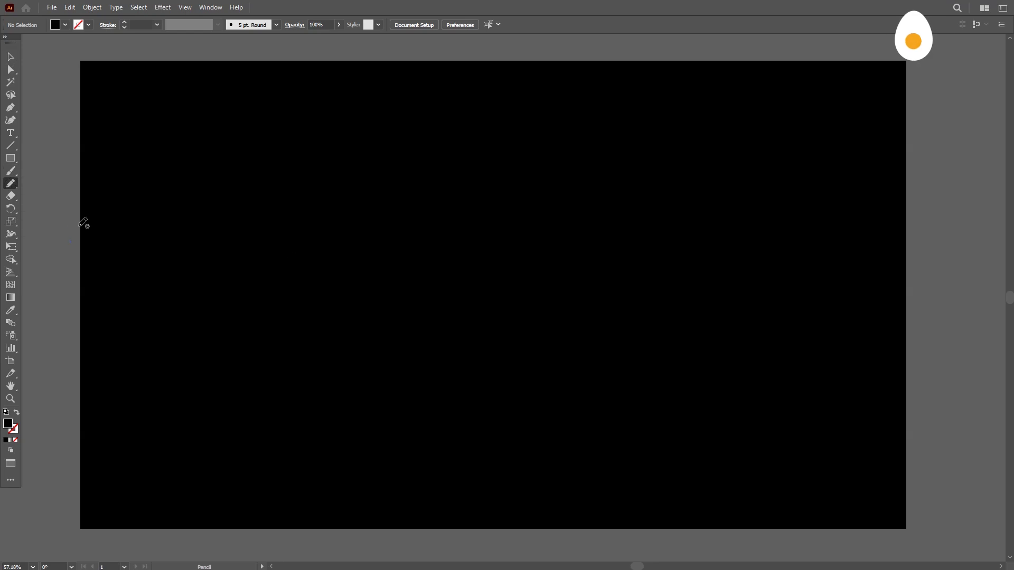
mouse_move(74, 235)
left_mouse_down()
mouse_move(122, 178)
mouse_move(159, 183)
mouse_move(203, 284)
mouse_move(232, 320)
mouse_move(287, 339)
mouse_move(411, 251)
mouse_move(468, 251)
mouse_move(492, 270)
mouse_move(531, 365)
mouse_move(597, 360)
mouse_move(642, 329)
mouse_move(703, 358)
mouse_move(737, 444)
mouse_move(780, 489)
mouse_move(862, 463)
left_mouse_up()
left_click_drag(934, 392, 934, 394)
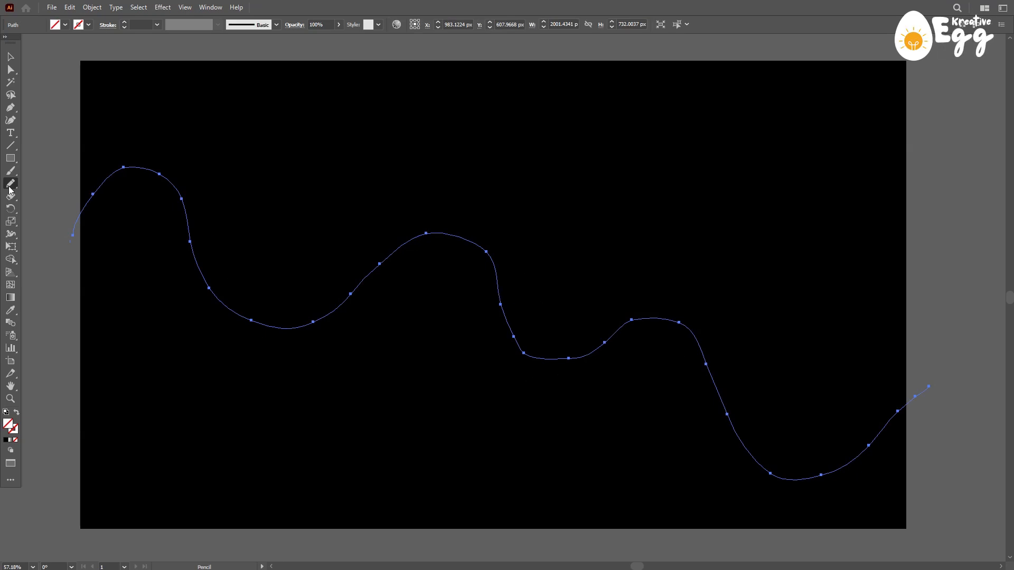
- Smooth the entire wavy path with the Smooth tool and deselect it
mouse_move(10, 185)
left_mouse_down()
mouse_move(32, 207)
mouse_move(66, 210)
left_mouse_up()
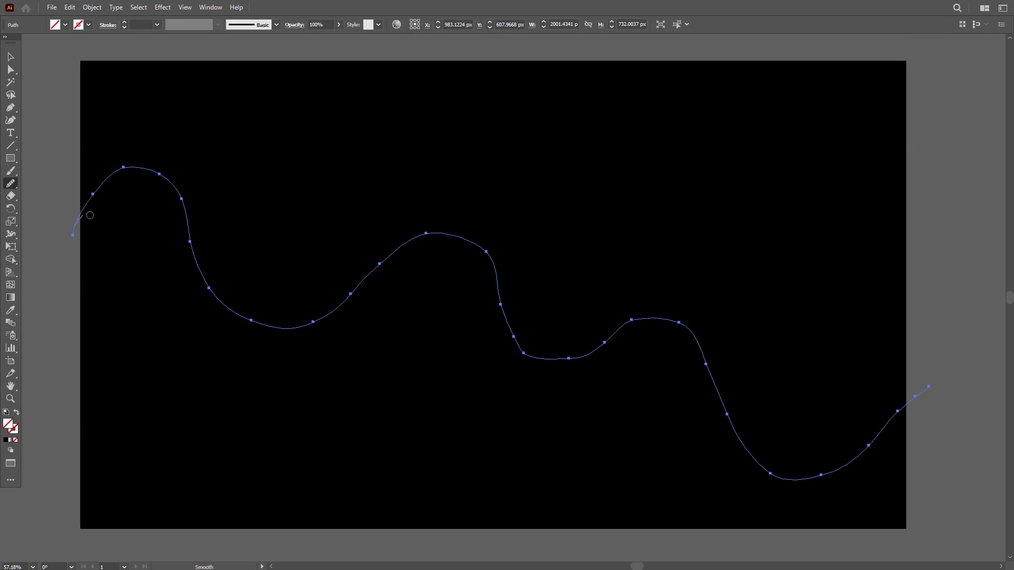
mouse_move(186, 222)
left_mouse_down()
mouse_move(215, 297)
mouse_move(289, 330)
mouse_move(330, 326)
mouse_move(392, 257)
mouse_move(444, 238)
mouse_move(498, 269)
mouse_move(527, 360)
mouse_move(574, 360)
mouse_move(645, 326)
left_mouse_up()
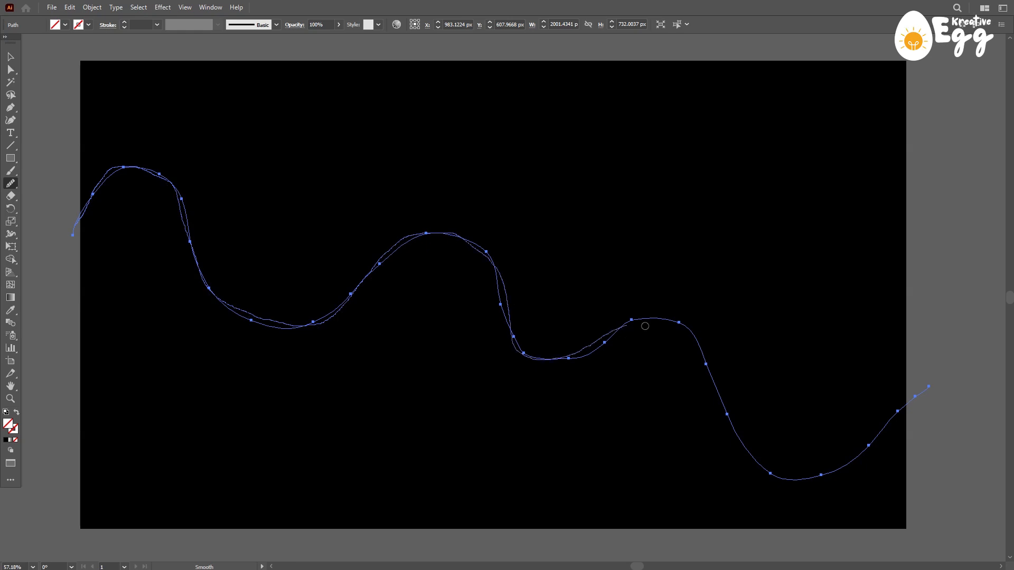
left_click_drag(697, 348, 729, 388)
mouse_move(756, 457)
left_mouse_down()
mouse_move(777, 481)
mouse_move(833, 474)
mouse_move(892, 437)
mouse_move(924, 393)
left_mouse_up()
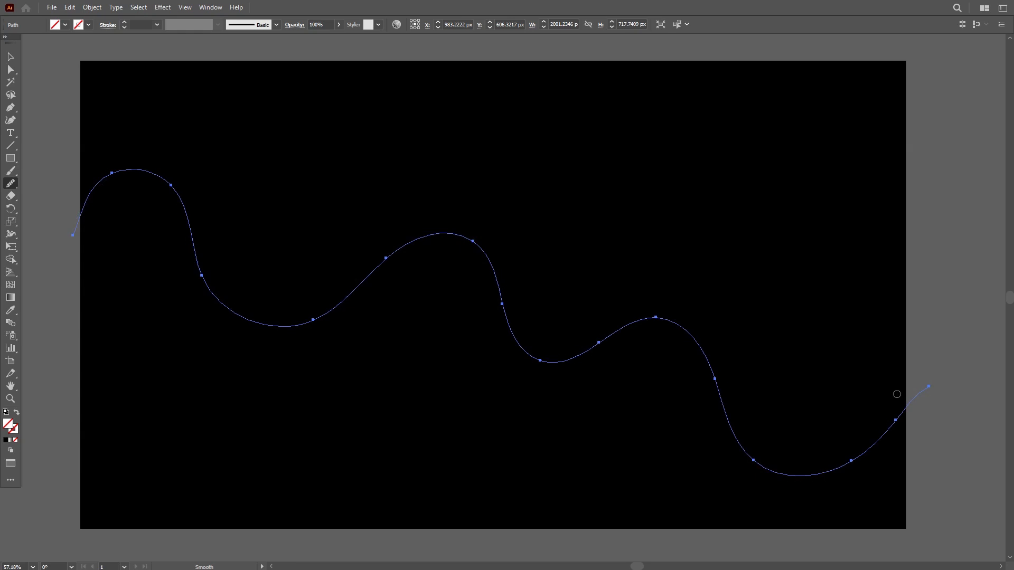
left_click(10, 57)
left_click(332, 132)
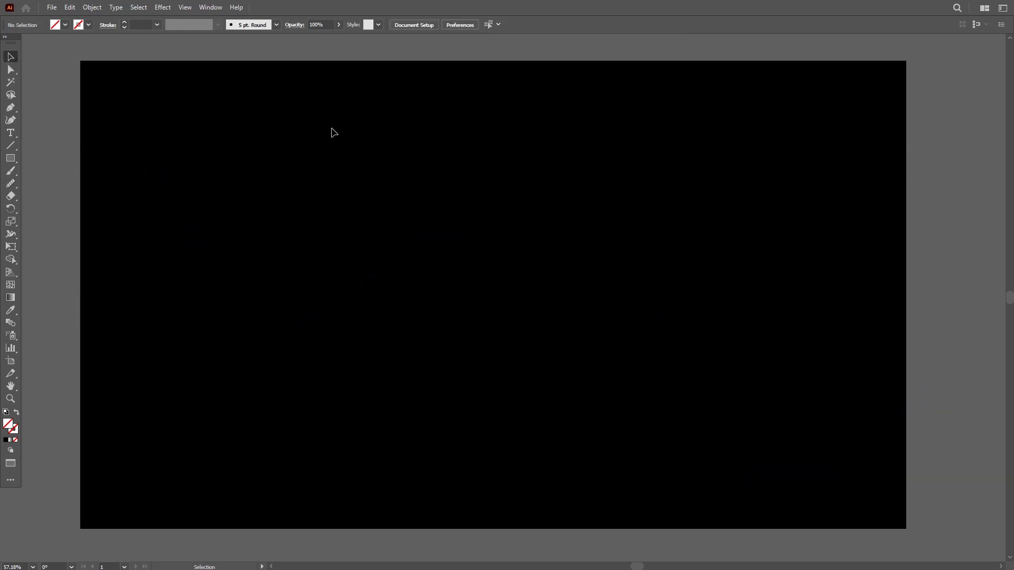
- Give the wavy path a white stroke and no fill
left_click_drag(299, 125, 409, 442)
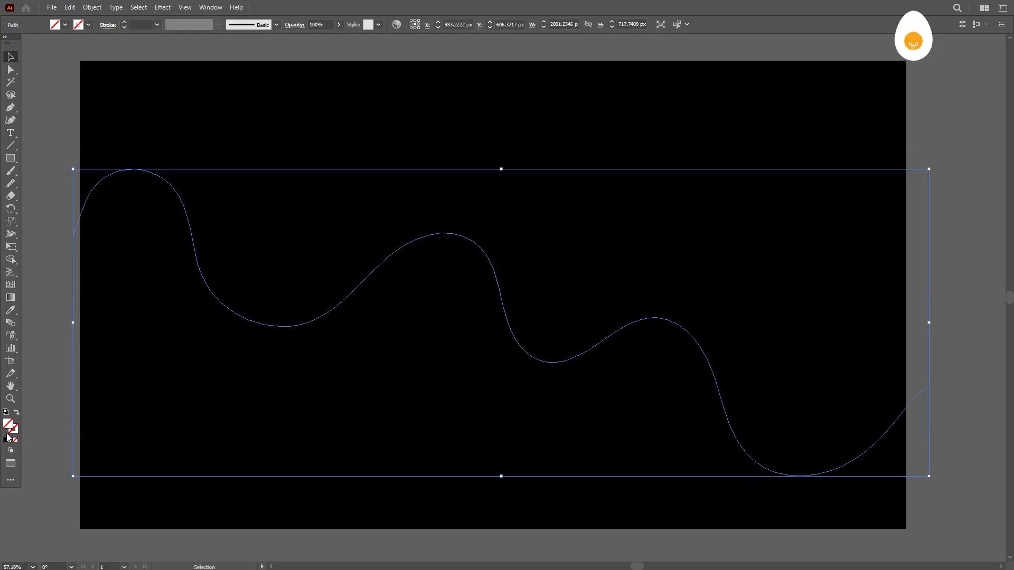
left_click(6, 413)
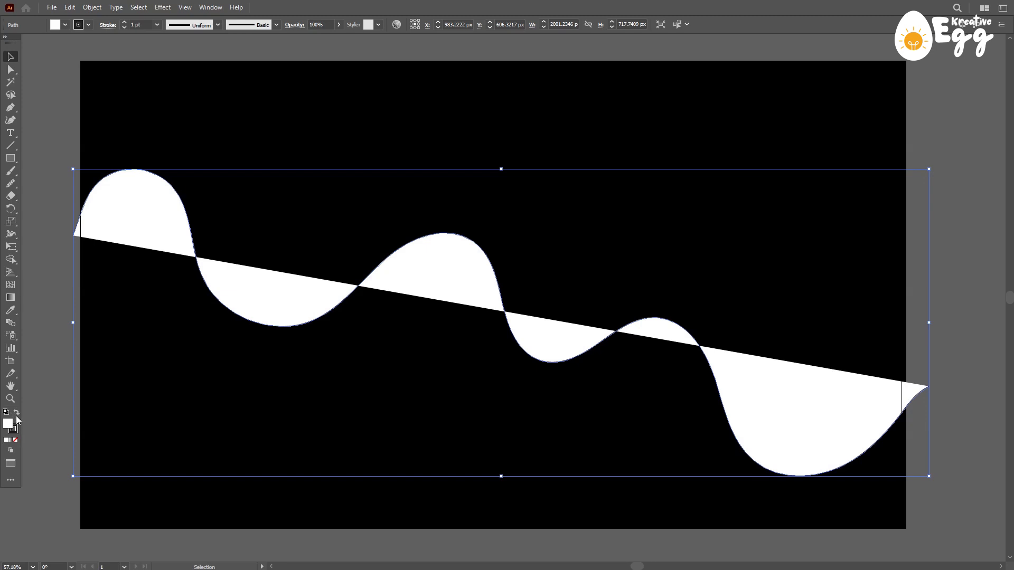
left_click(17, 413)
left_click(14, 441)
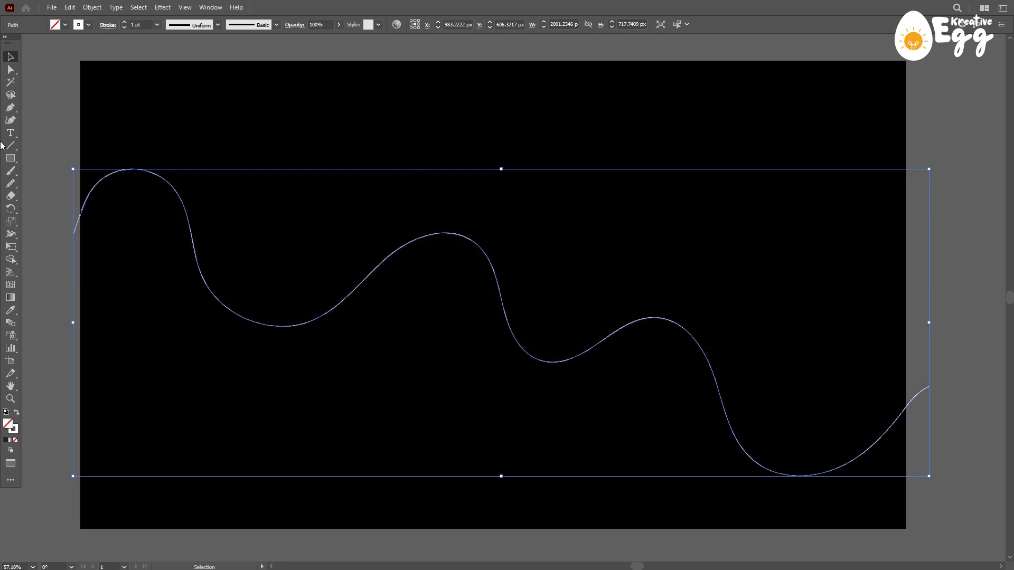
left_click(263, 118)
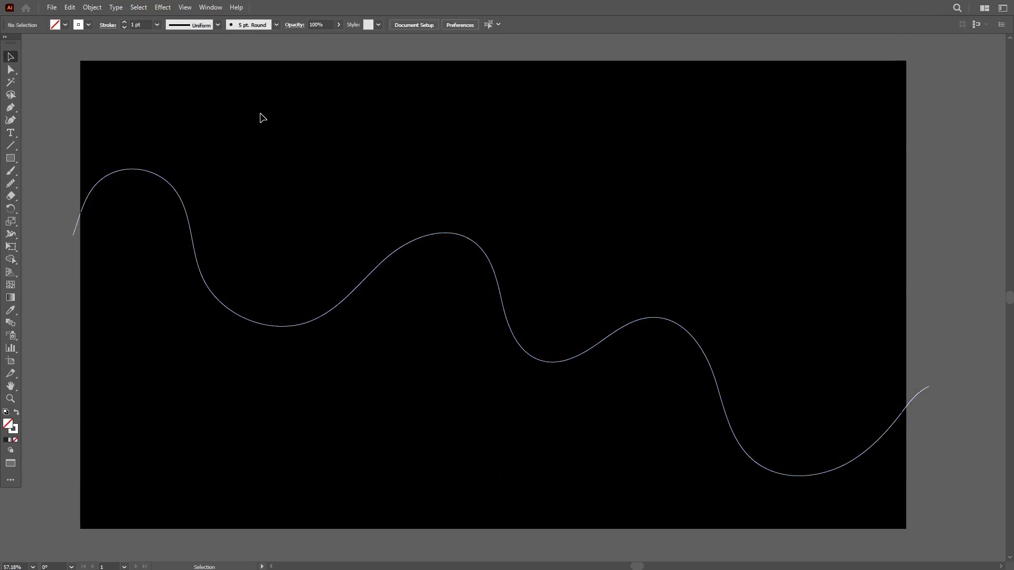
left_click_drag(376, 219, 575, 375)
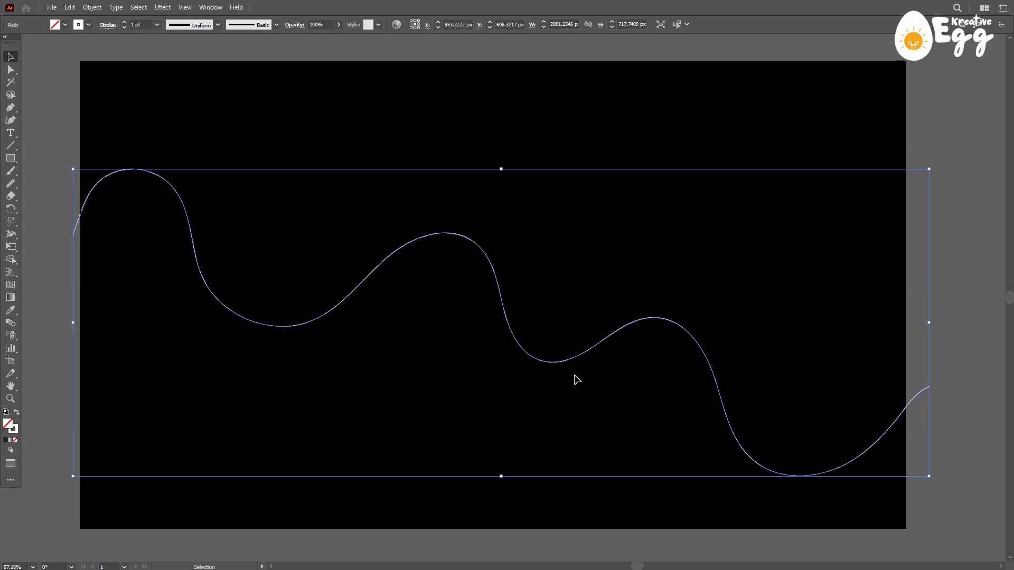
left_click(454, 101)
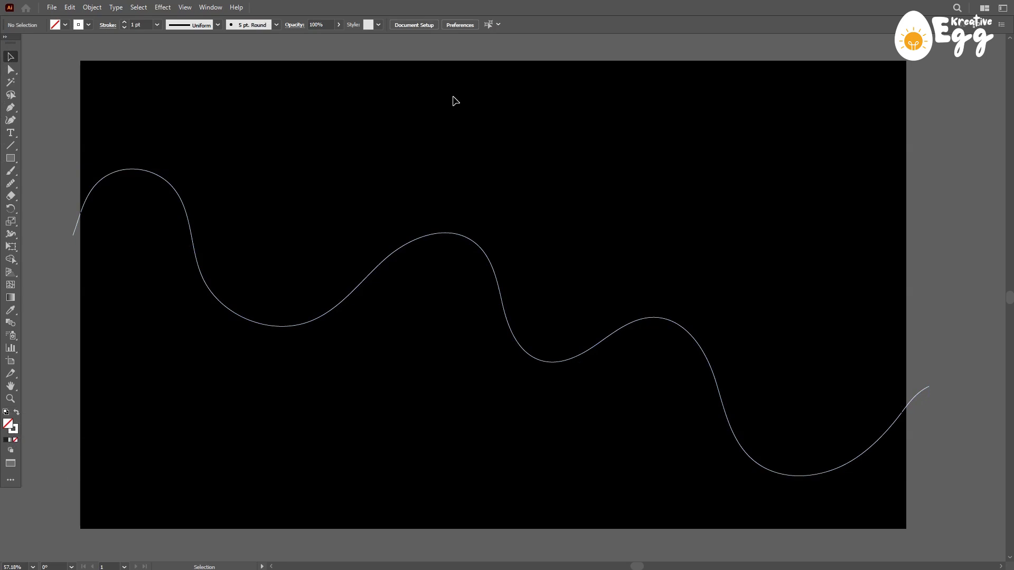
- Draw a second freehand wave about 2015 × 568 px with the Pencil tool, crossing the first wave several times and rising at its right end
left_click(10, 183)
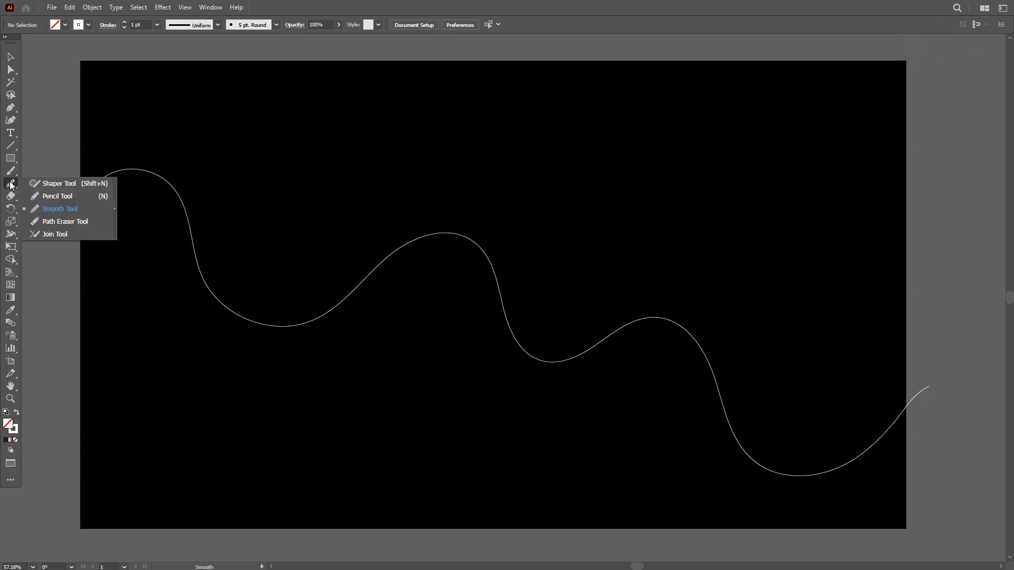
left_click(52, 197)
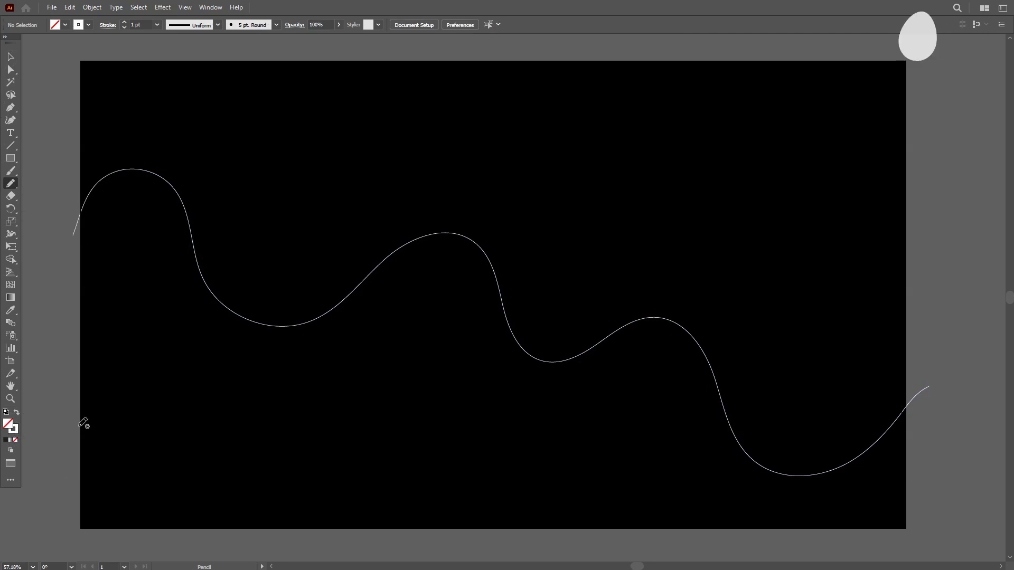
mouse_move(74, 420)
left_mouse_down()
mouse_move(130, 391)
mouse_move(180, 305)
left_mouse_up()
mouse_move(232, 273)
left_mouse_down()
mouse_move(255, 268)
mouse_move(305, 284)
mouse_move(372, 383)
mouse_move(397, 395)
mouse_move(434, 392)
mouse_move(504, 335)
left_mouse_up()
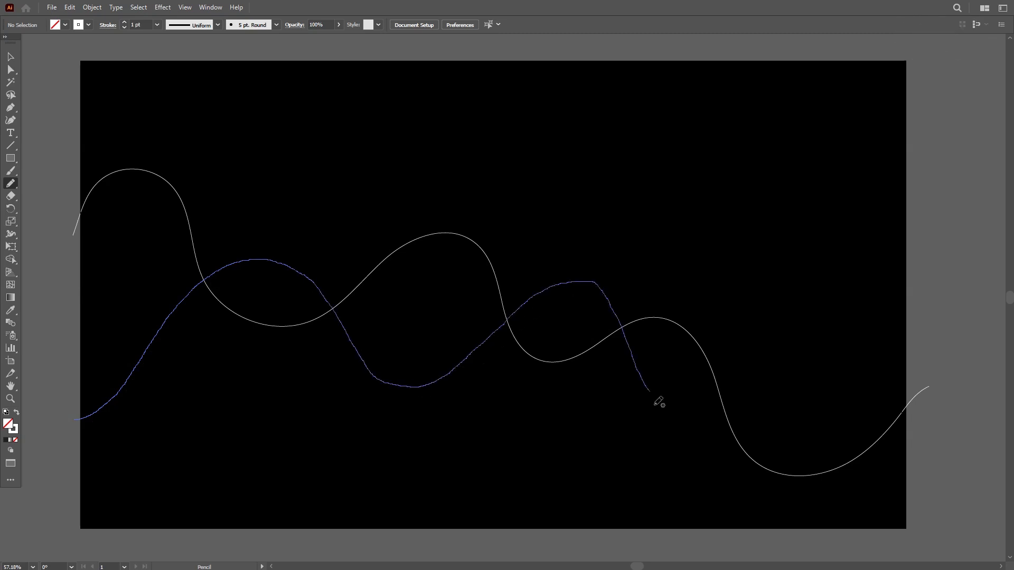
mouse_move(697, 399)
left_mouse_down()
mouse_move(735, 370)
mouse_move(811, 269)
mouse_move(867, 219)
mouse_move(935, 177)
left_mouse_up()
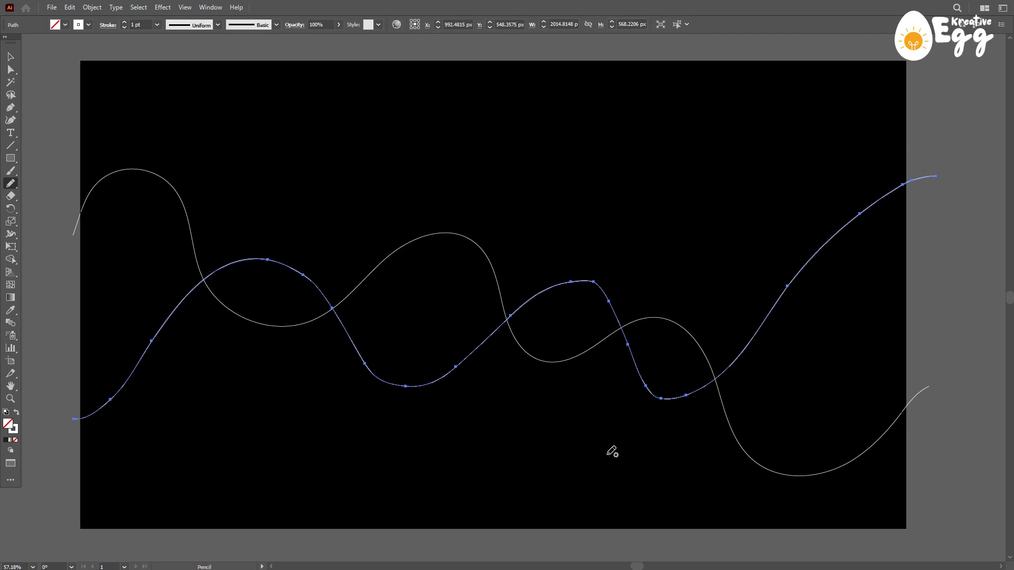
- Smooth the second wavy path along its whole length with the Smooth tool and deselect it
right_click(11, 184)
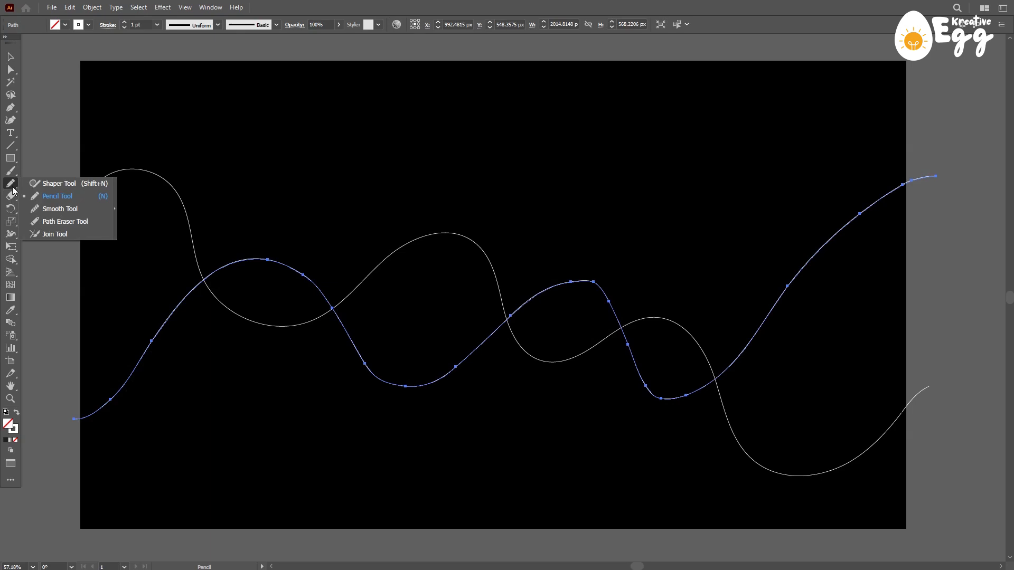
left_click(60, 209)
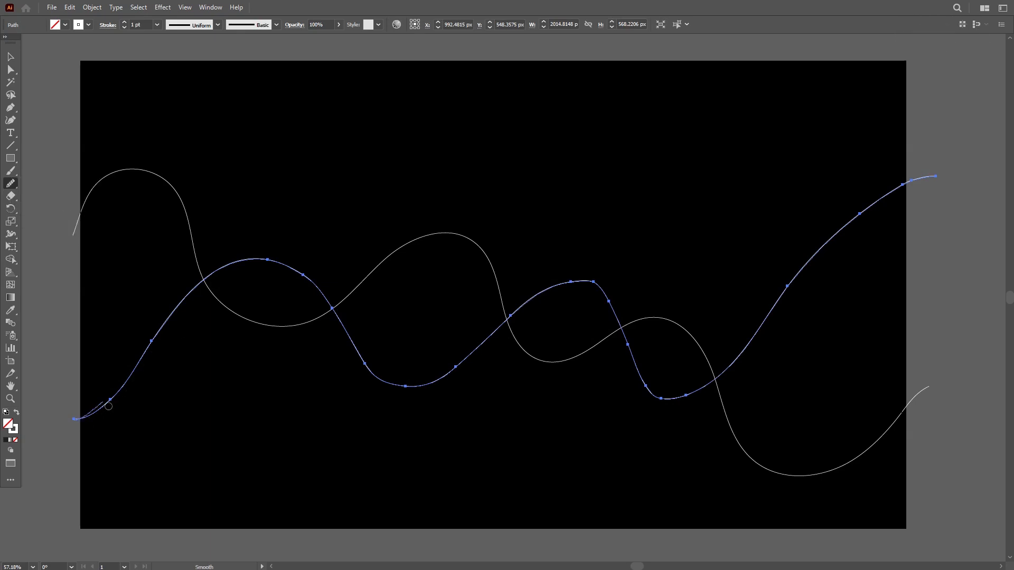
mouse_move(172, 329)
left_mouse_down()
mouse_move(209, 280)
mouse_move(267, 263)
mouse_move(319, 290)
mouse_move(341, 326)
left_mouse_up()
mouse_move(379, 387)
left_mouse_down()
mouse_move(430, 385)
mouse_move(497, 324)
mouse_move(575, 283)
left_mouse_up()
mouse_move(698, 394)
left_mouse_down()
mouse_move(758, 320)
mouse_move(898, 191)
mouse_move(950, 178)
left_mouse_up()
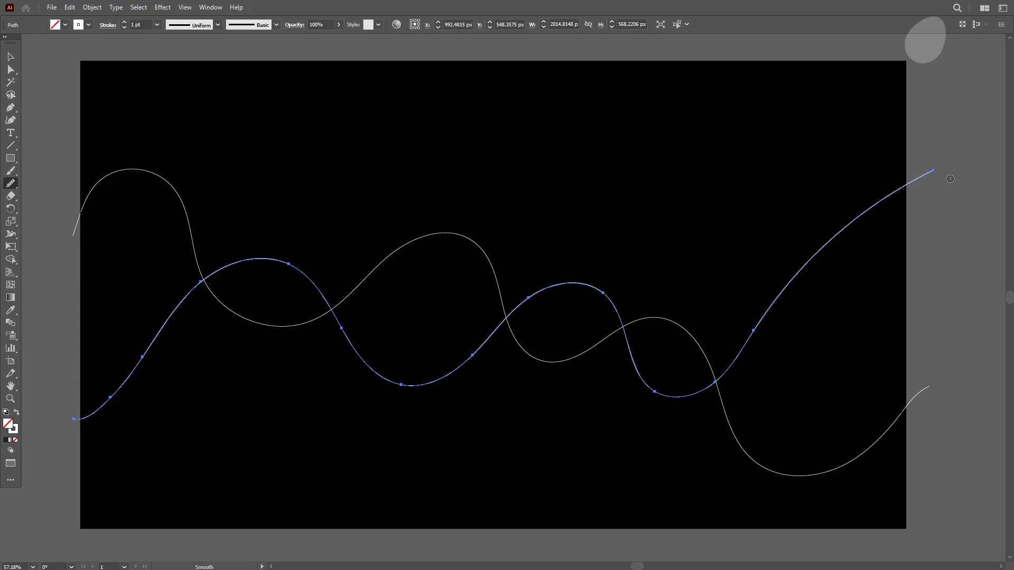
left_click(11, 57)
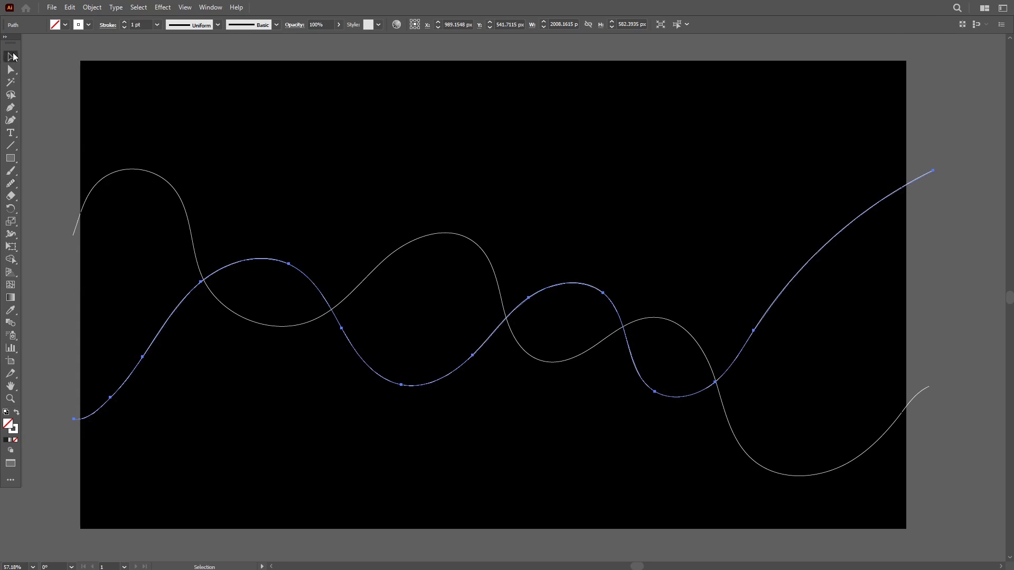
left_click(306, 140)
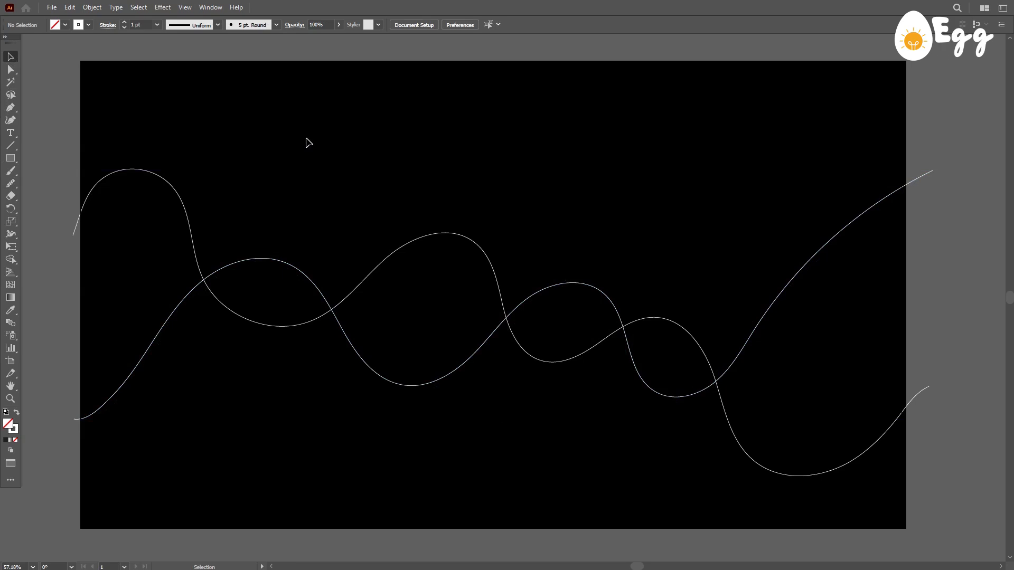
- Select both wavy paths and blend them together from their left endpoints
left_click_drag(194, 150, 310, 394)
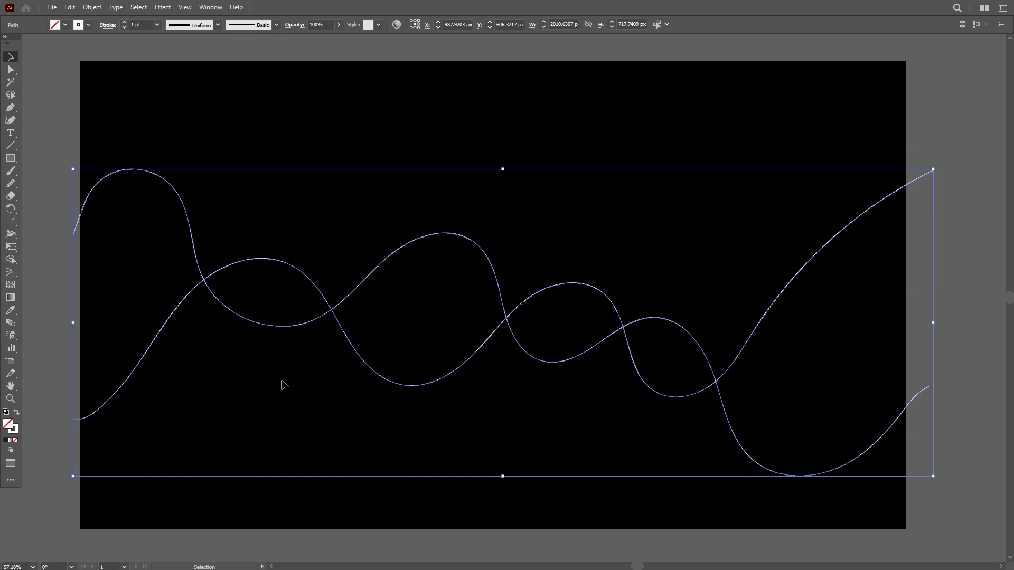
left_click(14, 325)
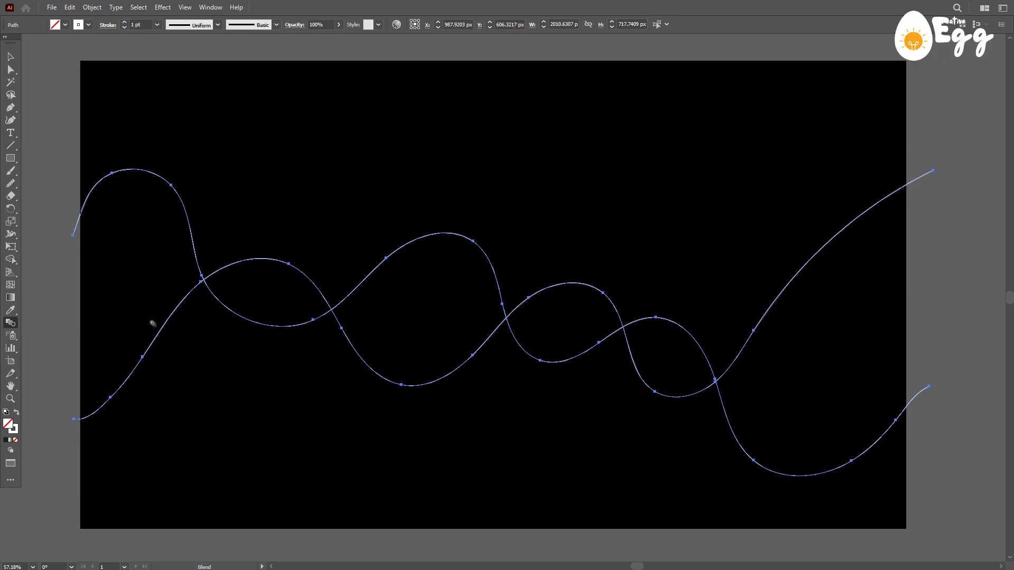
left_click(75, 422)
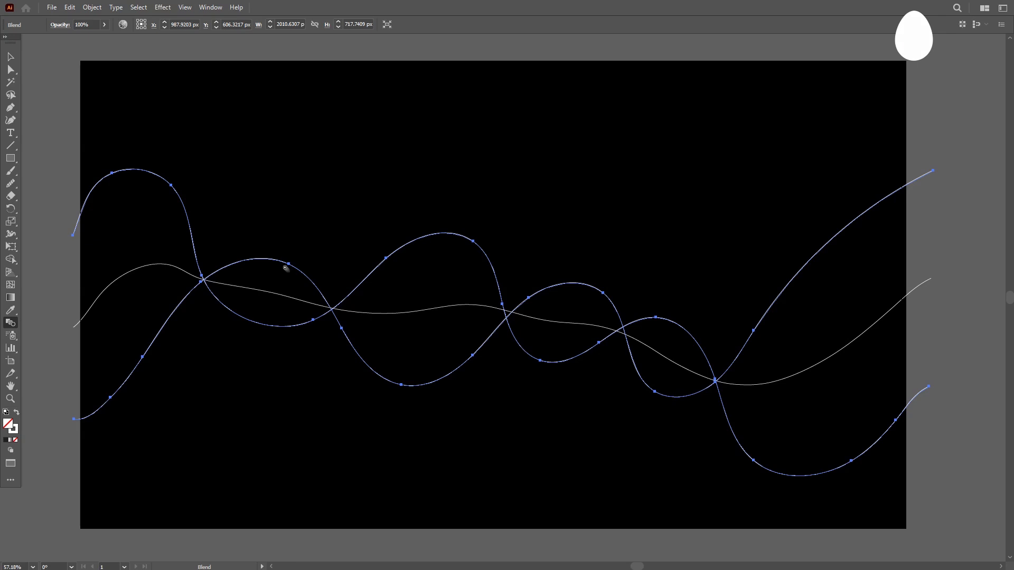
- Open the blend's options and set its spacing to Specified Distance, moving the dialog clear of the artwork
double_click(12, 323)
left_click_drag(432, 213, 573, 130)
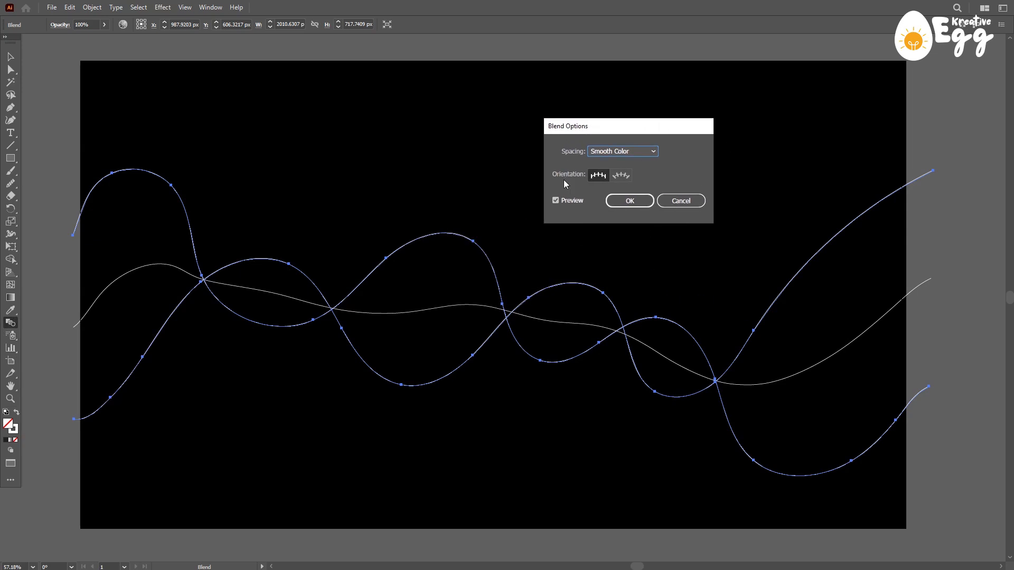
left_click(615, 152)
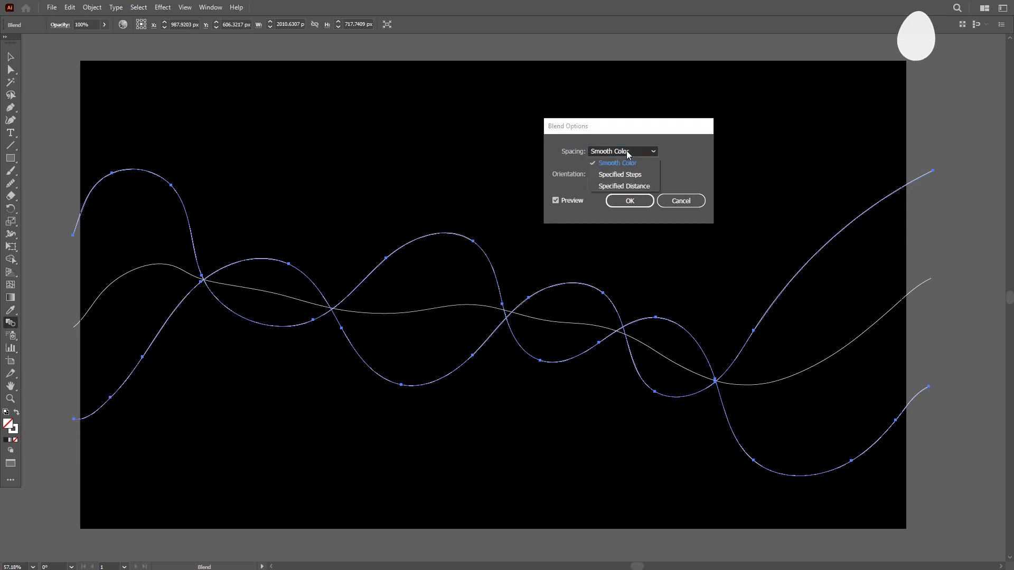
left_click(620, 187)
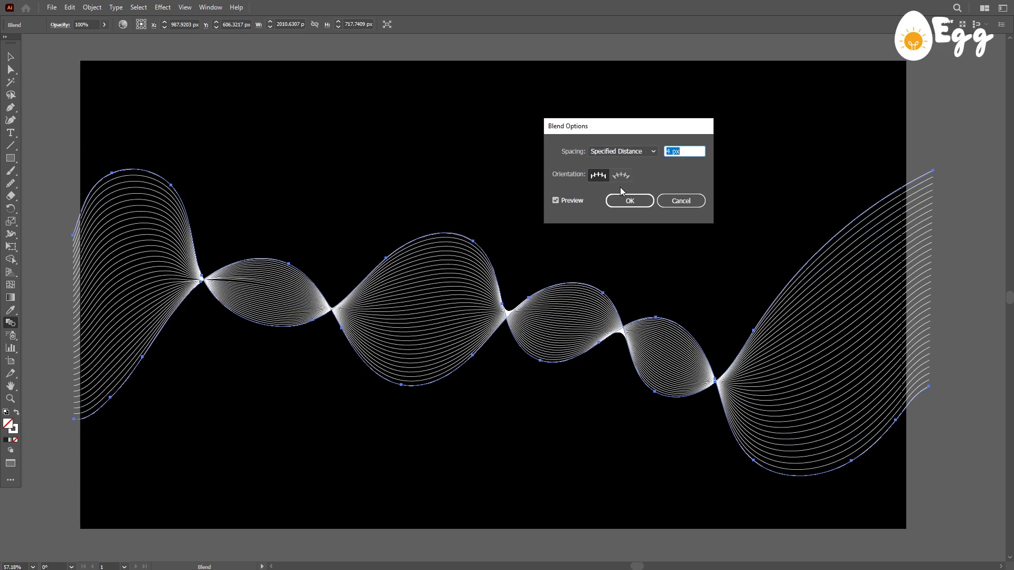
left_click_drag(646, 127, 615, 86)
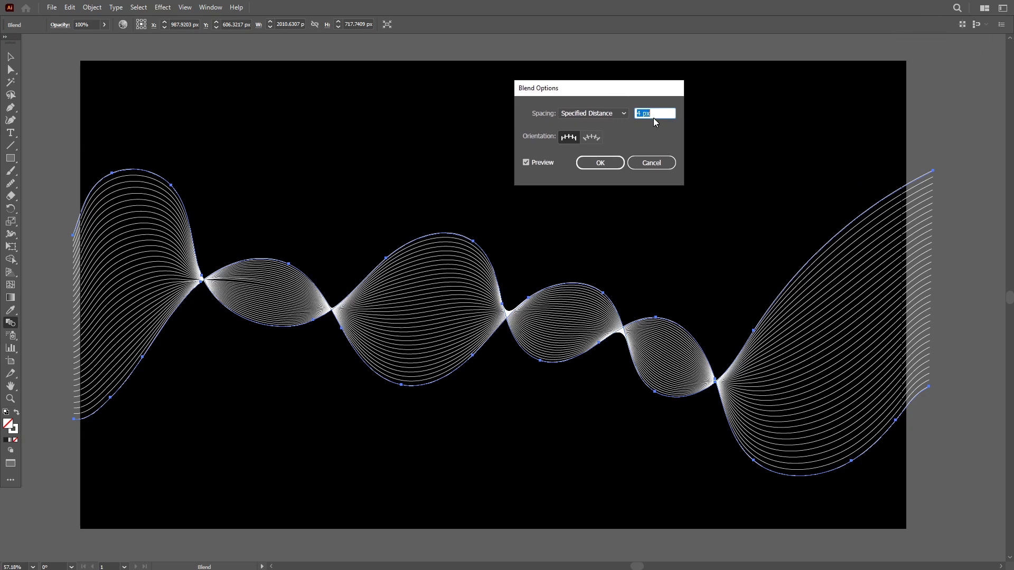
- Preview the blend with spacing distances of 3, 2 and 5 px, and return to 4 px
key("Down")
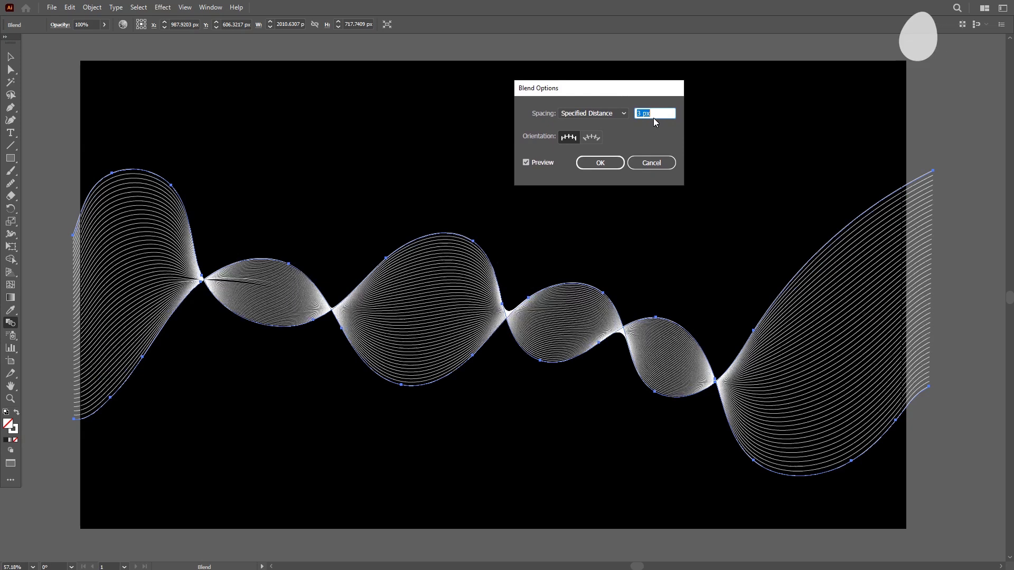
key("Down")
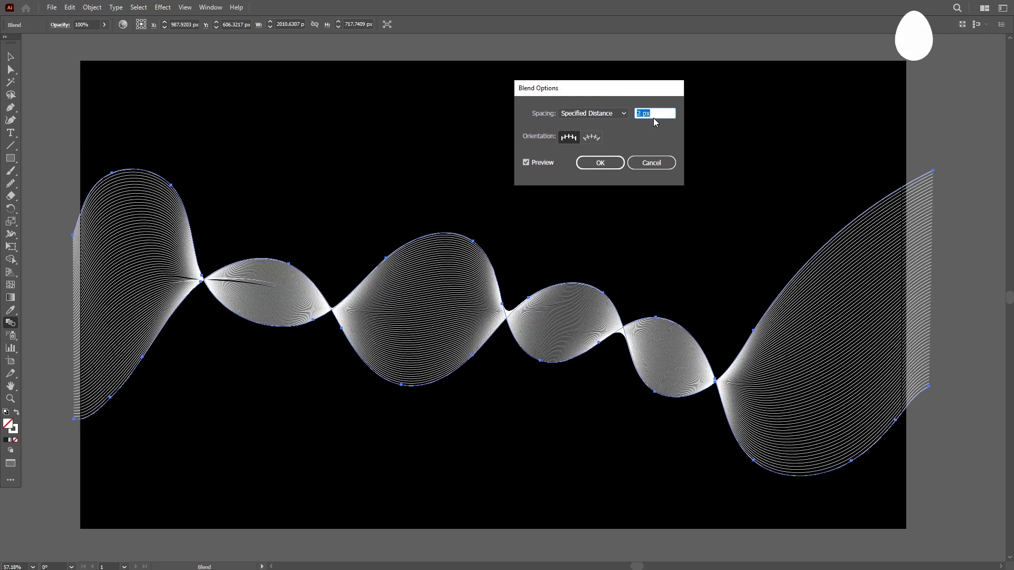
key("Up")
key("Up")
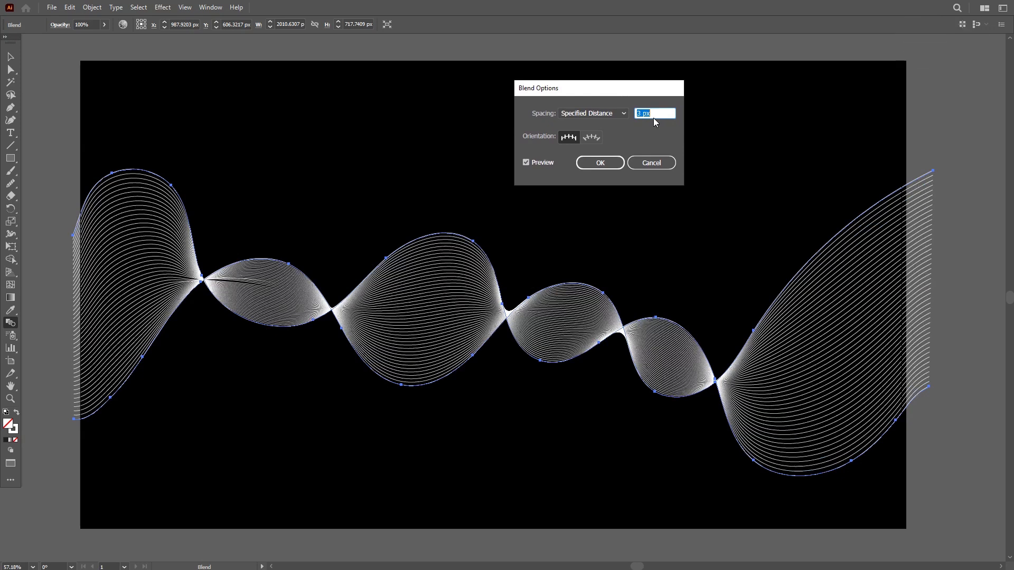
key("Up")
key("Up")
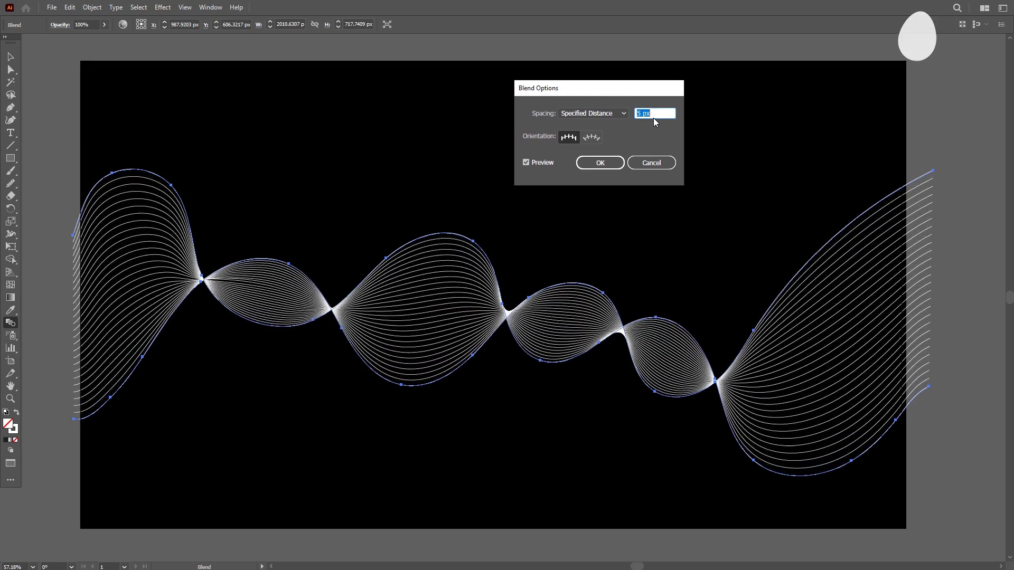
key("Down")
key("Down")
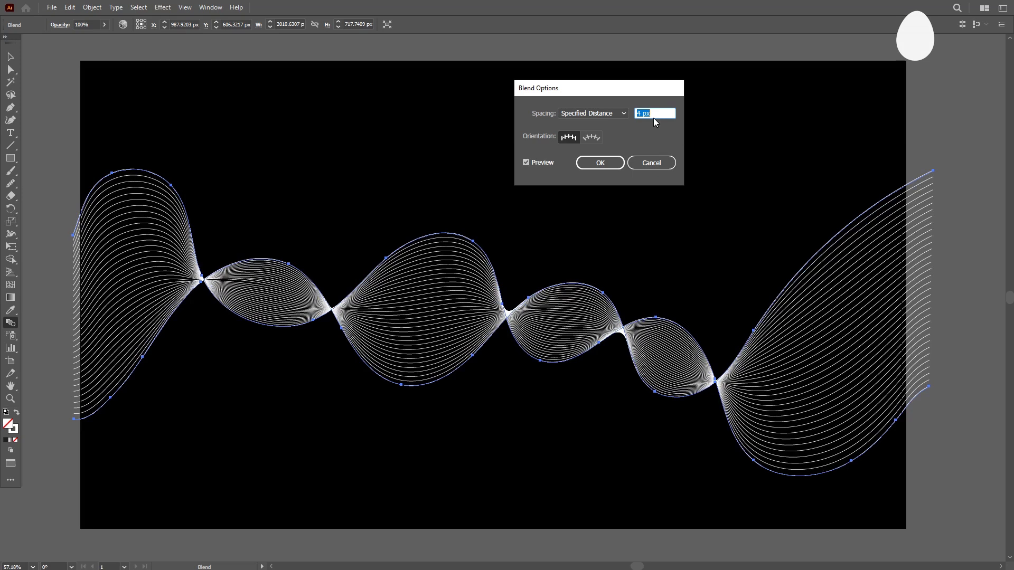
key("Down")
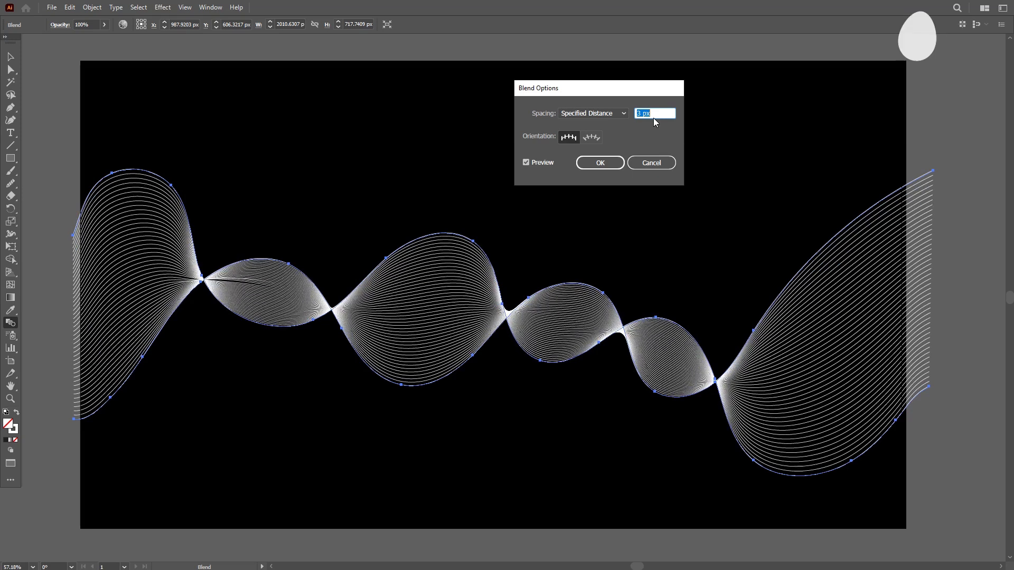
key("Up")
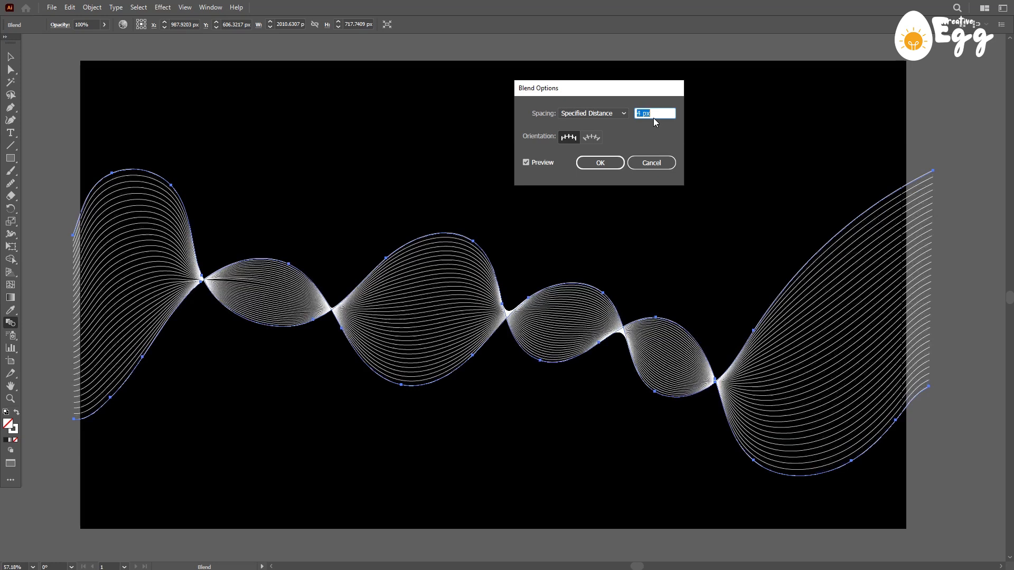
- Apply the blend options with a 4 px specified distance and deselect the blend
left_click(601, 163)
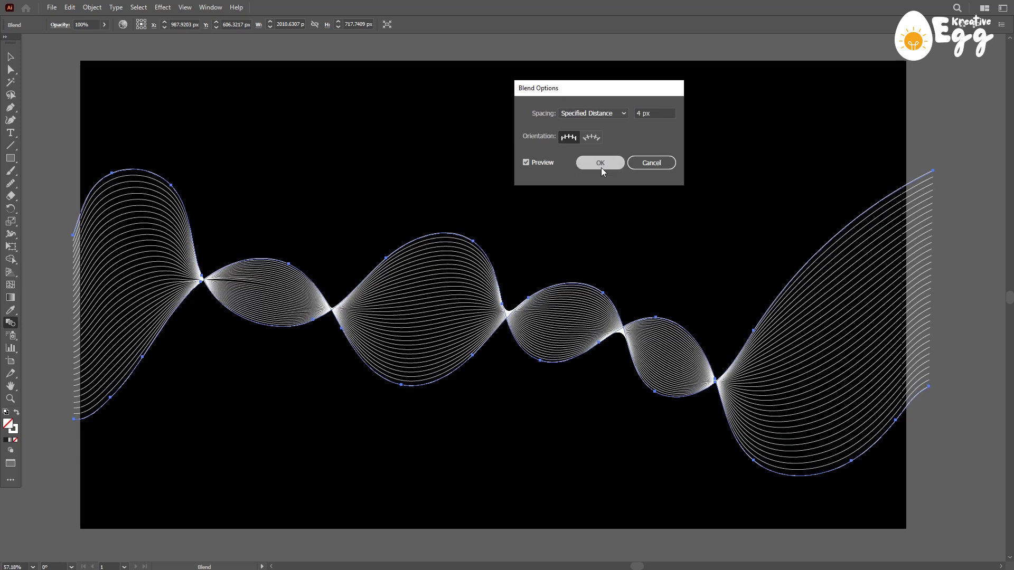
left_click(10, 57)
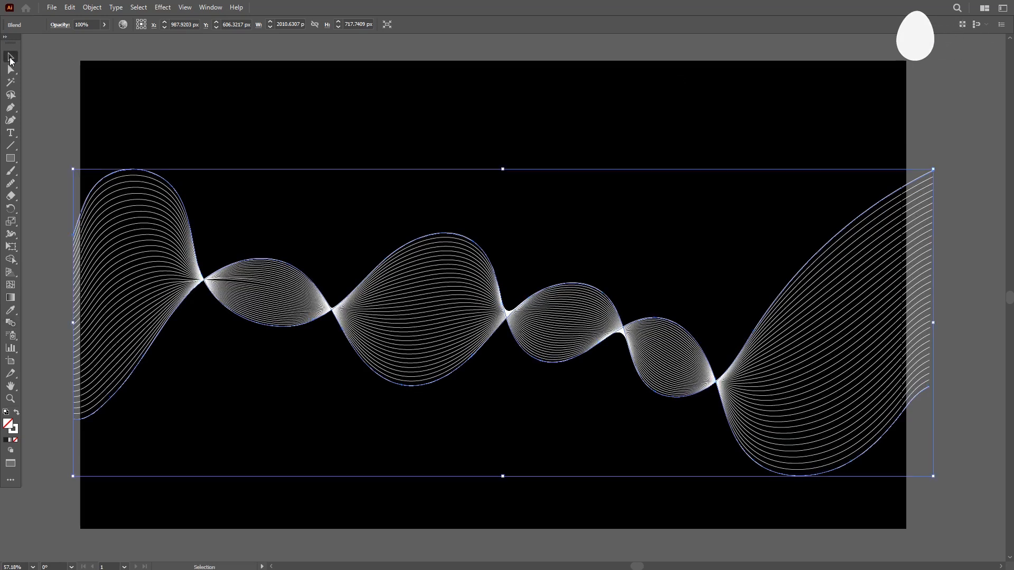
left_click(231, 81)
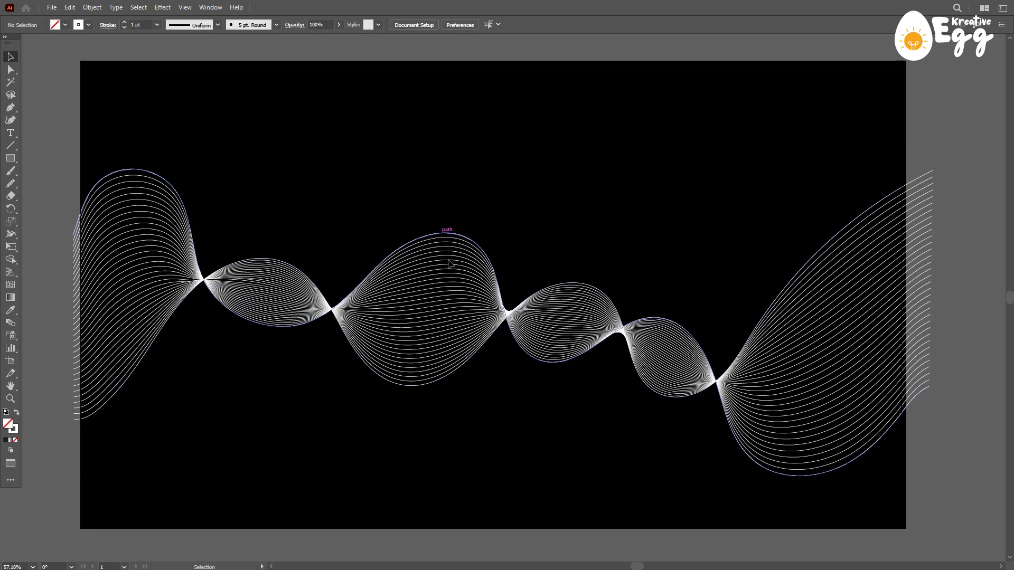
- Move the second wave's anchor just past the central crossing up to about X 1001 px, Y 402 px
left_click(530, 308)
key("a")
left_click_drag(529, 308, 509, 235)
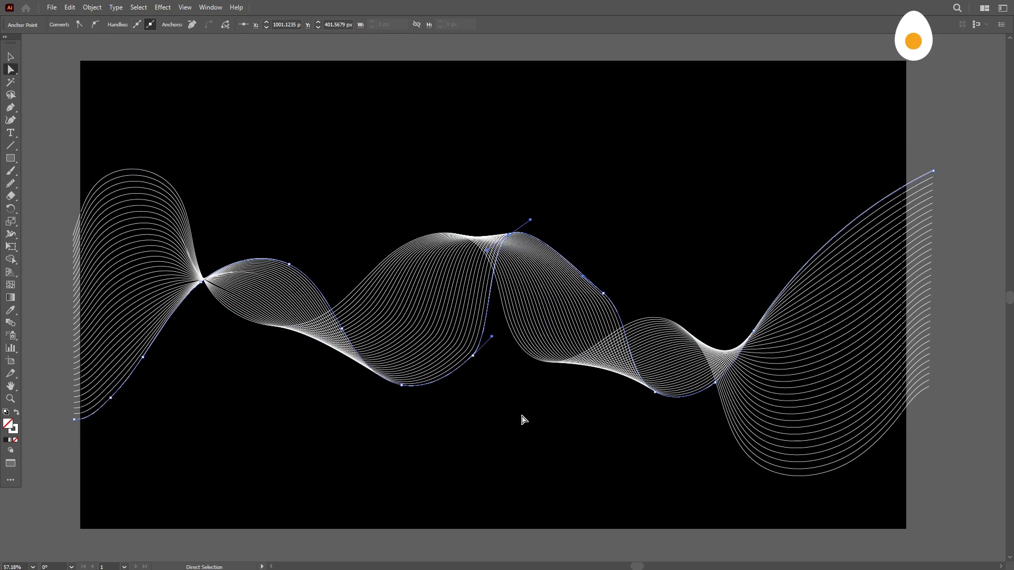
- Steepen the direction handles of the anchors on either side of the raised anchor to round the second wave's curve
left_click(605, 293)
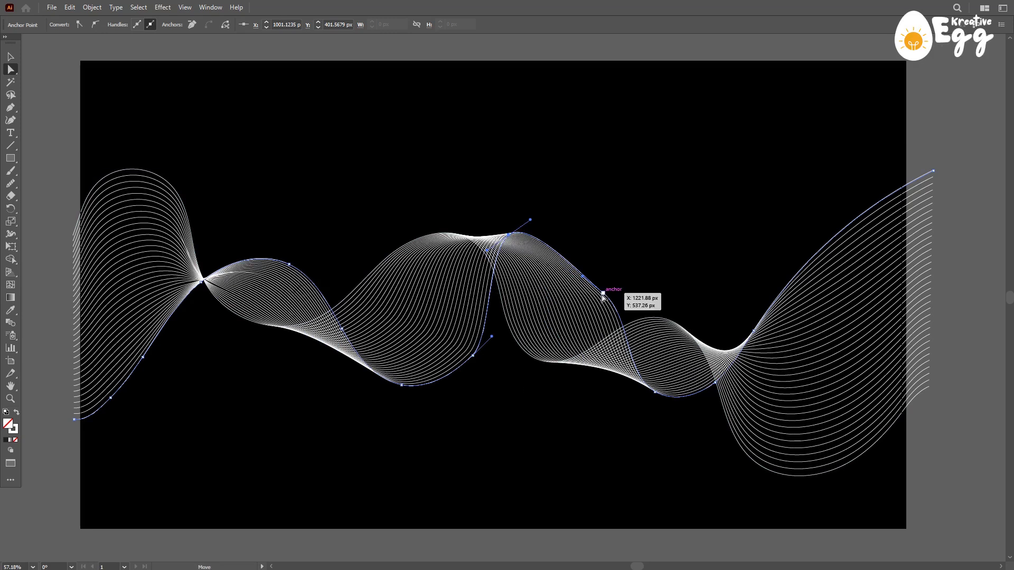
left_click_drag(634, 319, 593, 268)
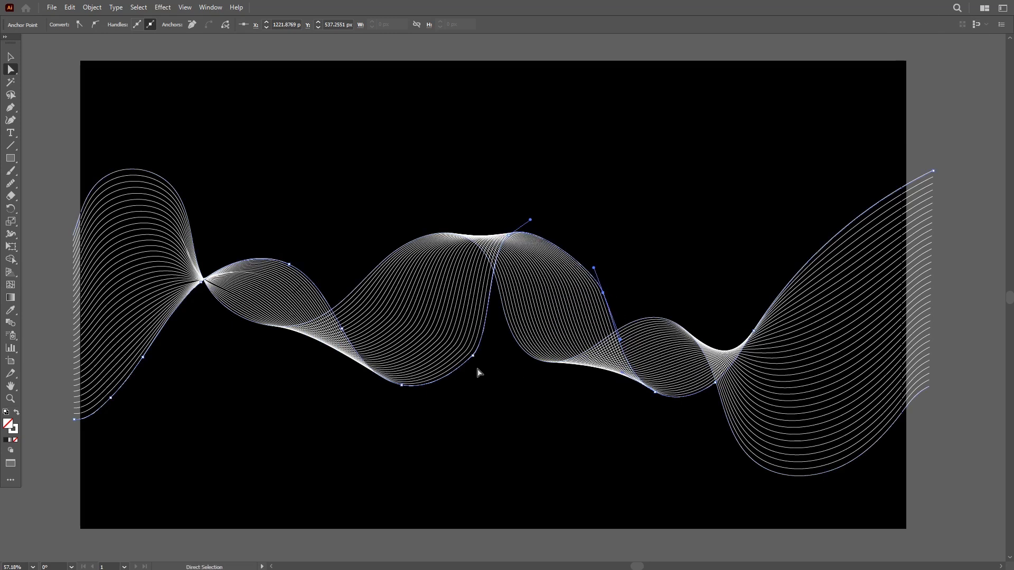
left_click(473, 356)
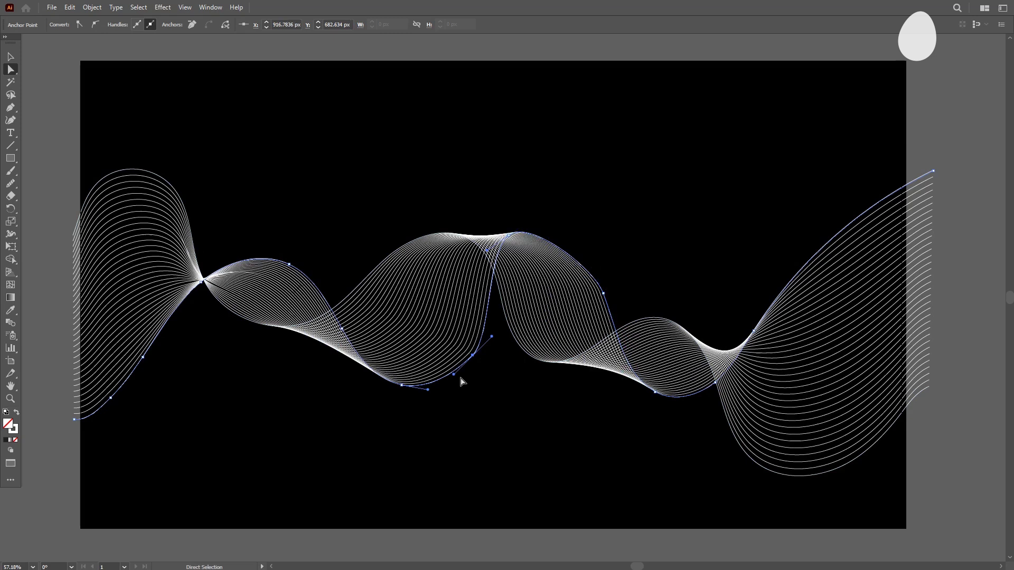
left_click_drag(457, 381, 457, 389)
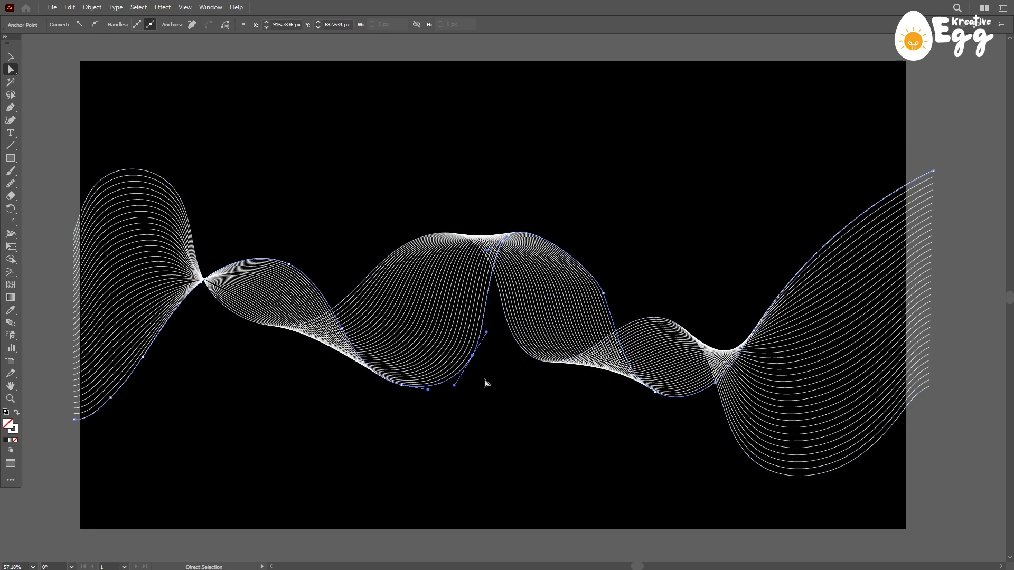
- Raise the anchor on the second wave's first crest, adjust the handle of the anchor before it, and deselect the path
left_click(288, 264)
left_click_drag(289, 265, 285, 227)
left_click(201, 283)
left_click_drag(176, 303, 180, 310)
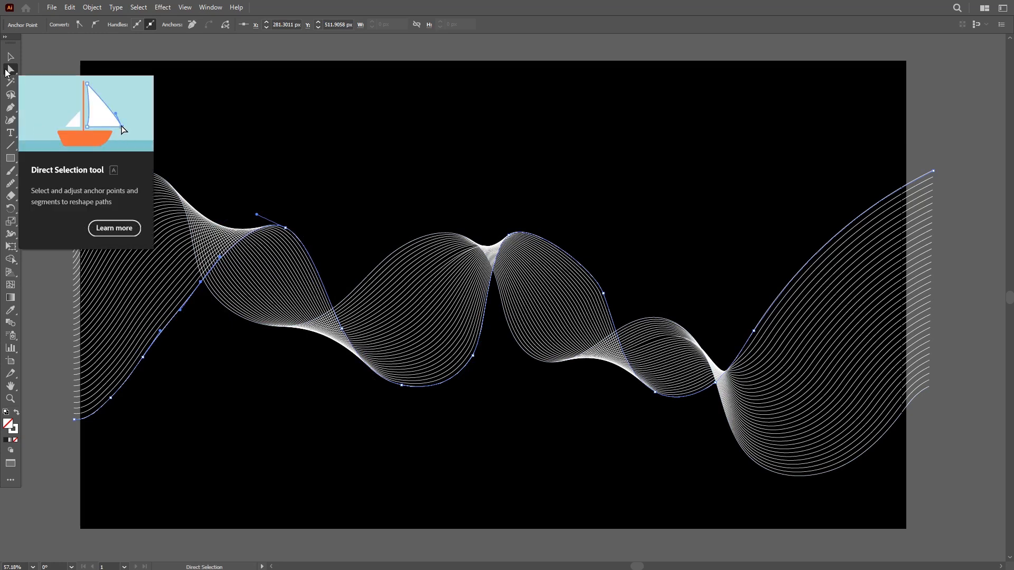
left_click(622, 175)
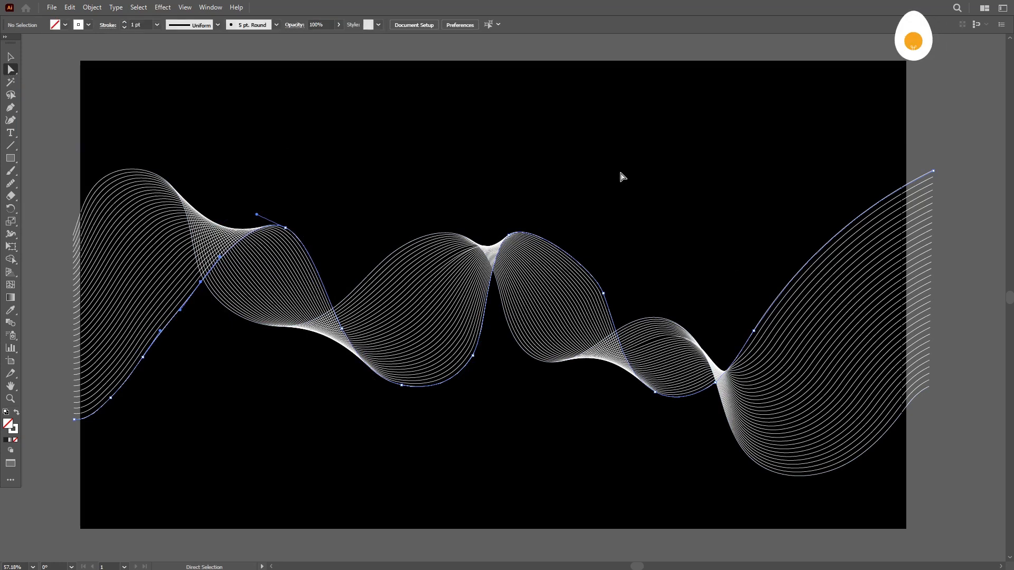
left_click(9, 57)
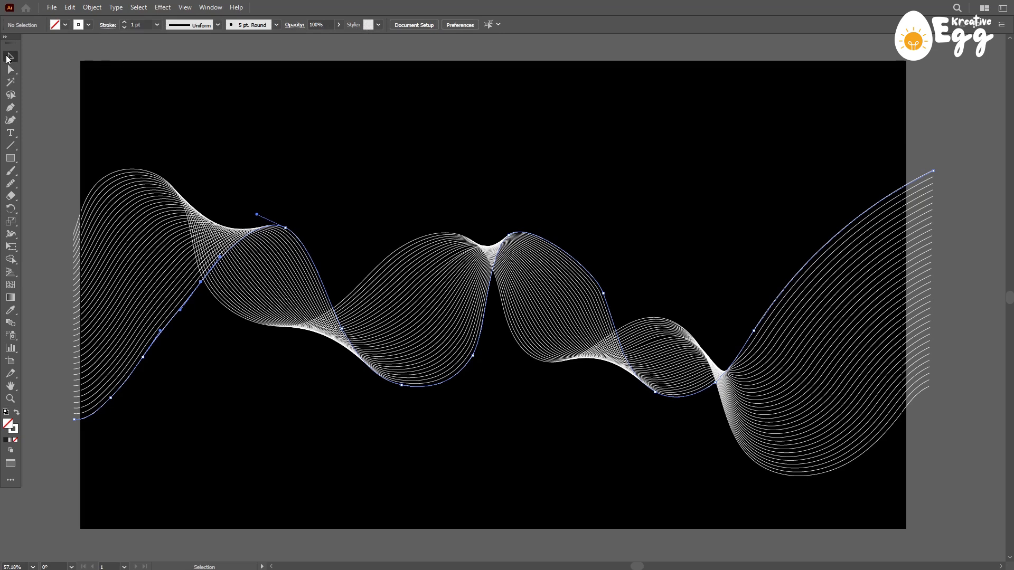